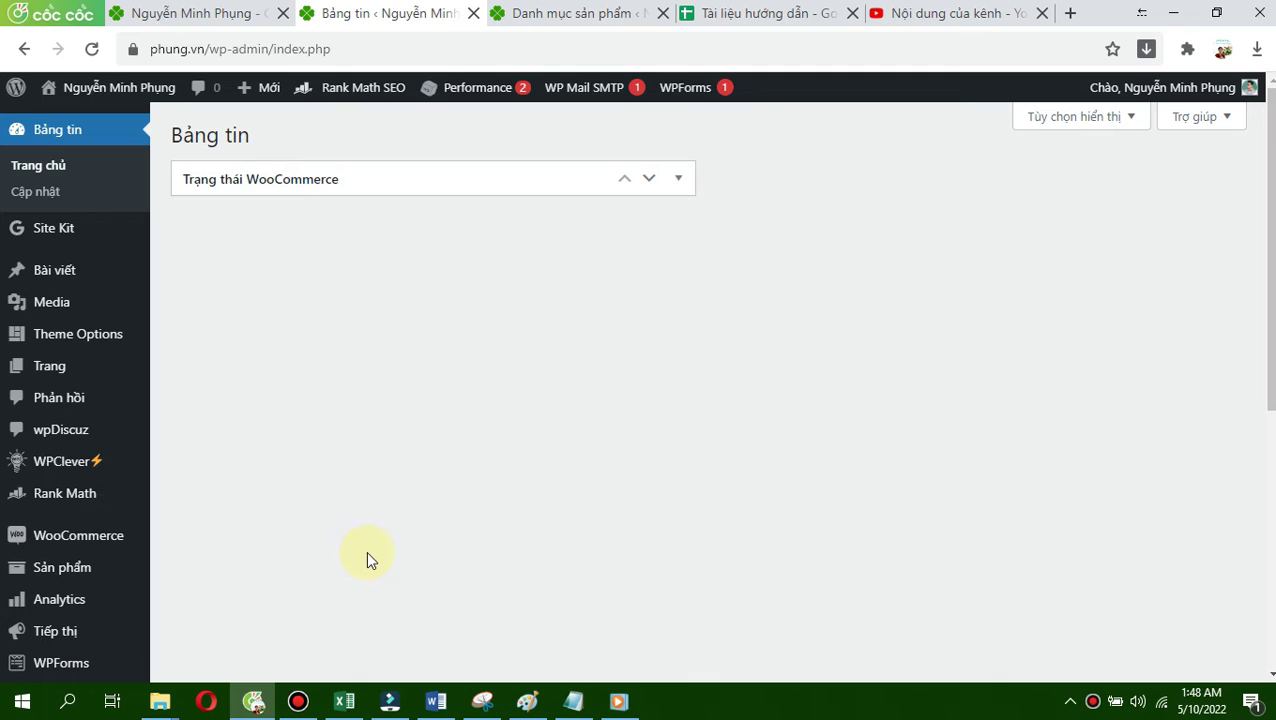
Open the WooCommerce settings and examine the general store address, country and currency options.
mouse_move(90, 542)
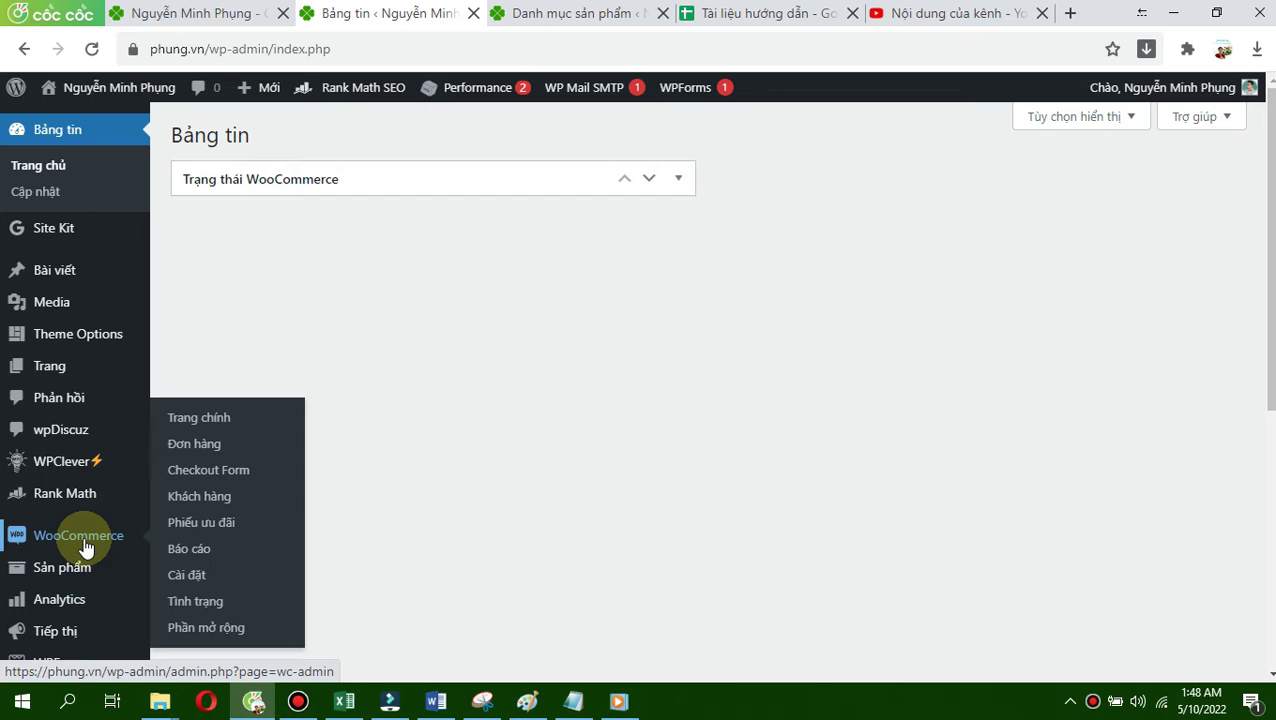
left_click(192, 578)
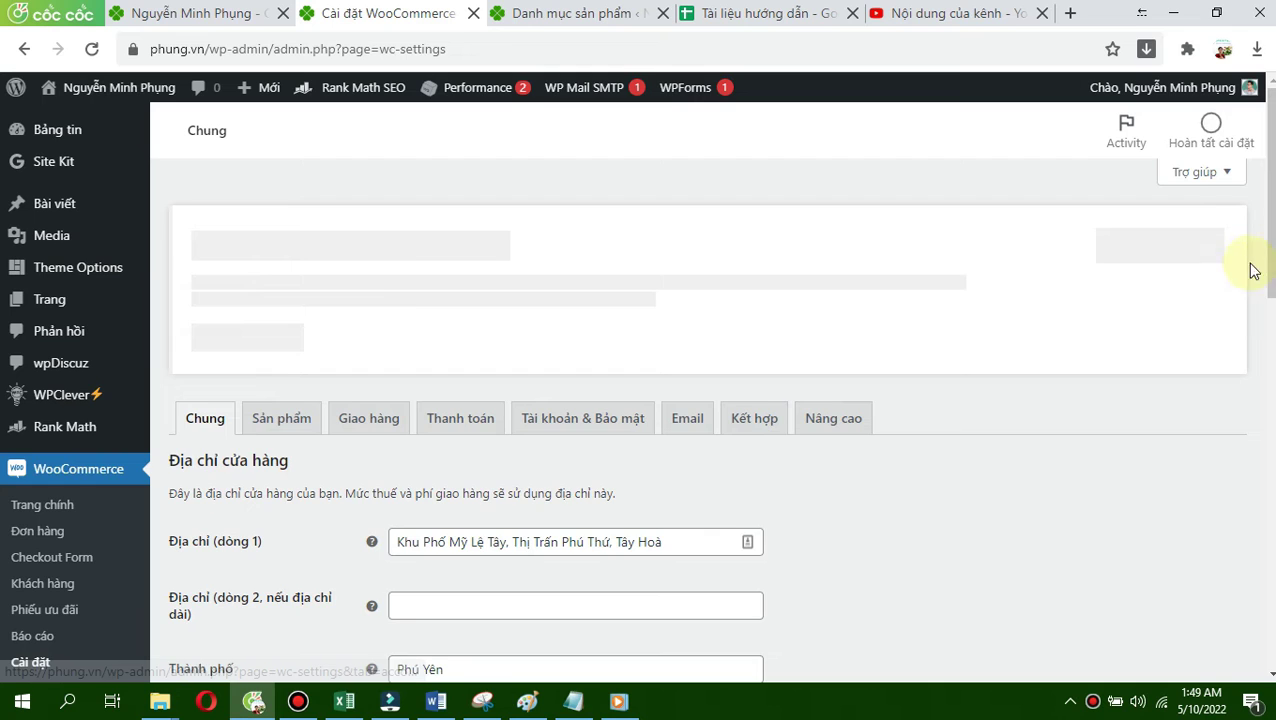
scroll(1253, 270, "down", 4)
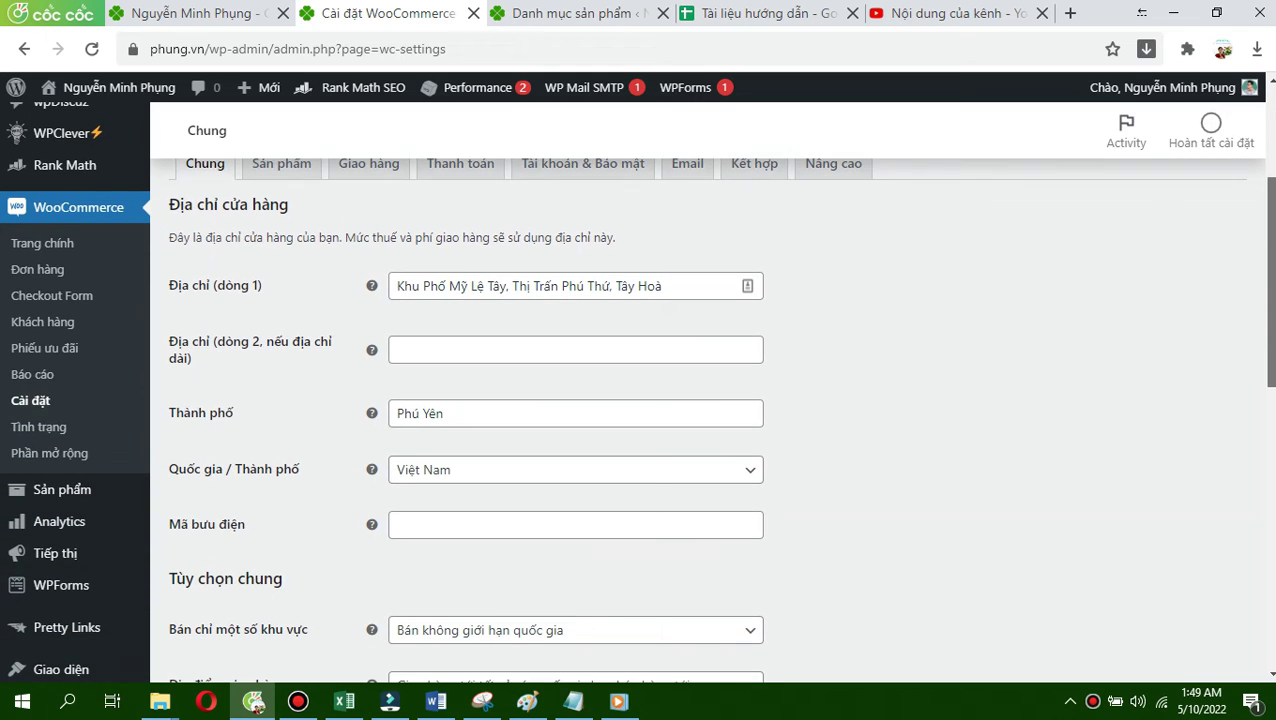
left_click(494, 287)
left_click(444, 413)
left_click(441, 471)
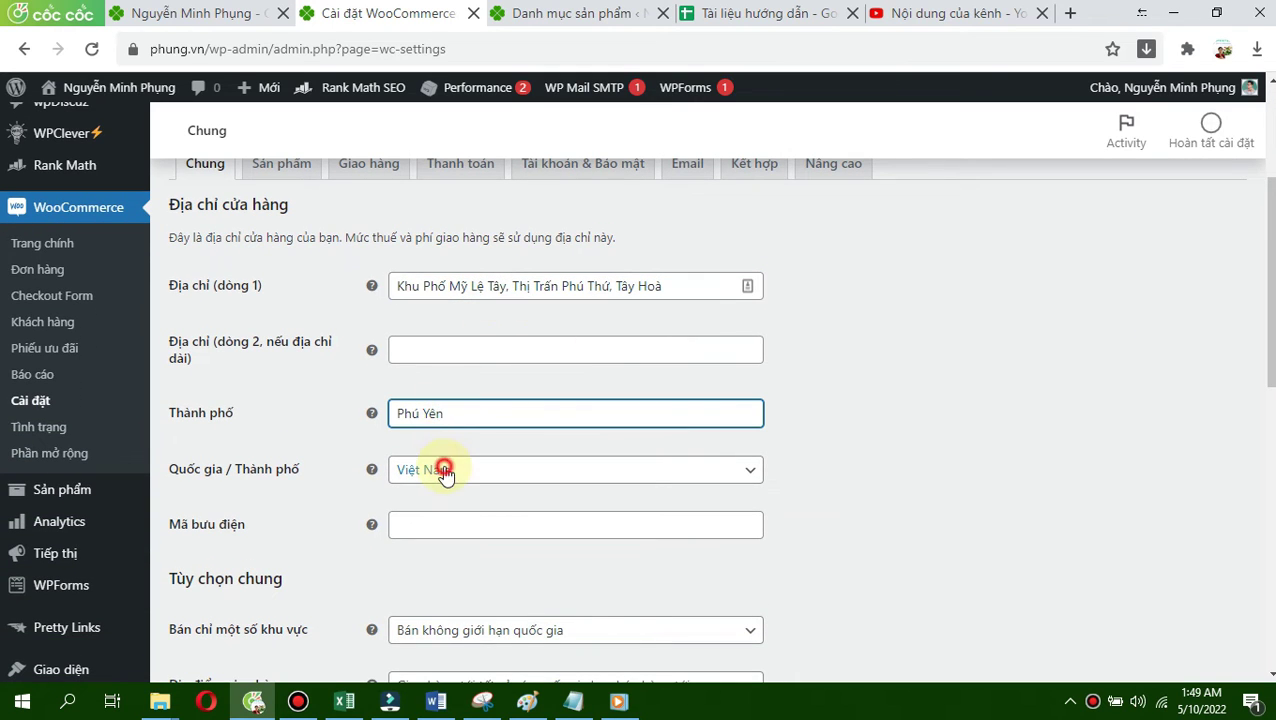
left_click(849, 406)
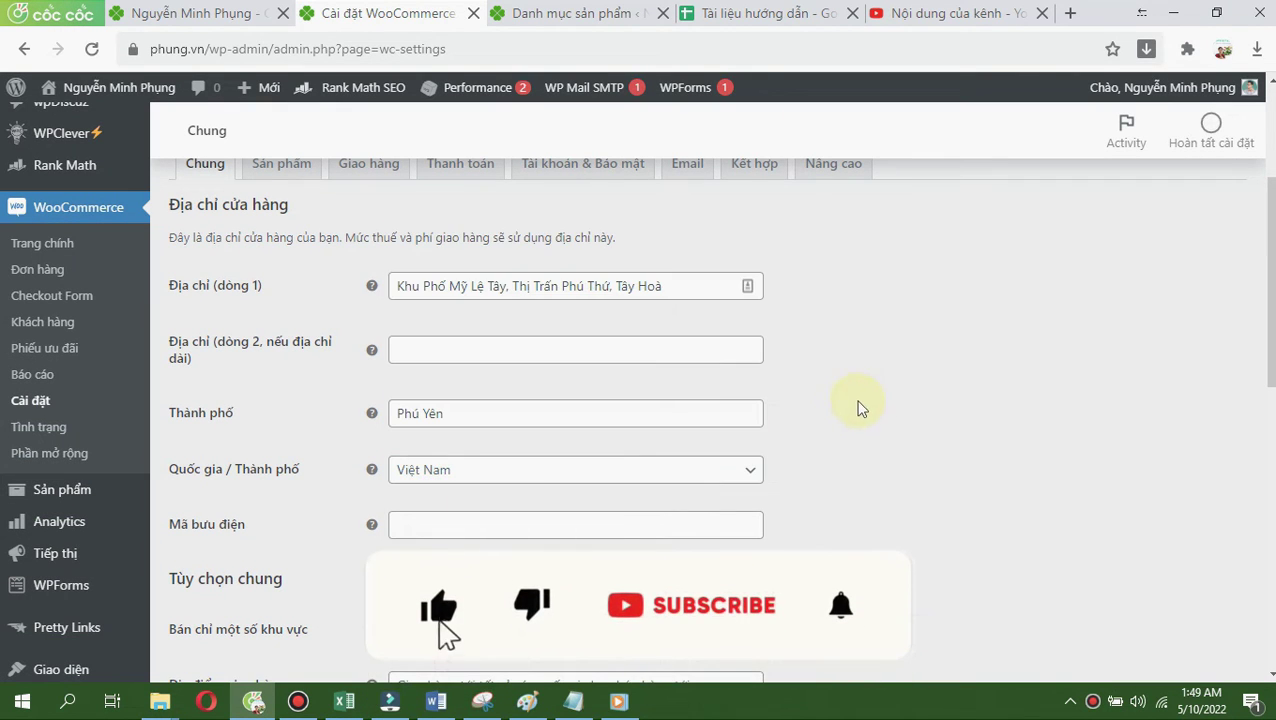
left_click_drag(1266, 275, 1268, 560)
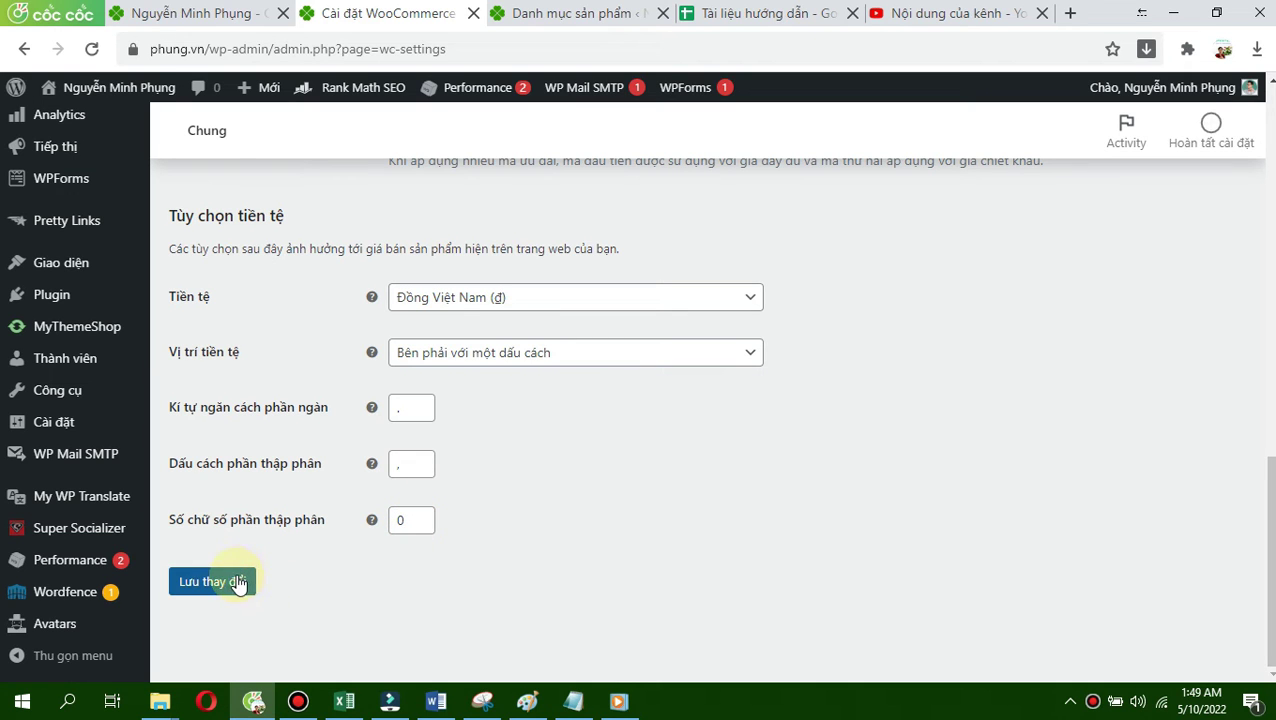
Open the shipping settings and examine the shipping zones section.
left_click_drag(1267, 500, 1267, 218)
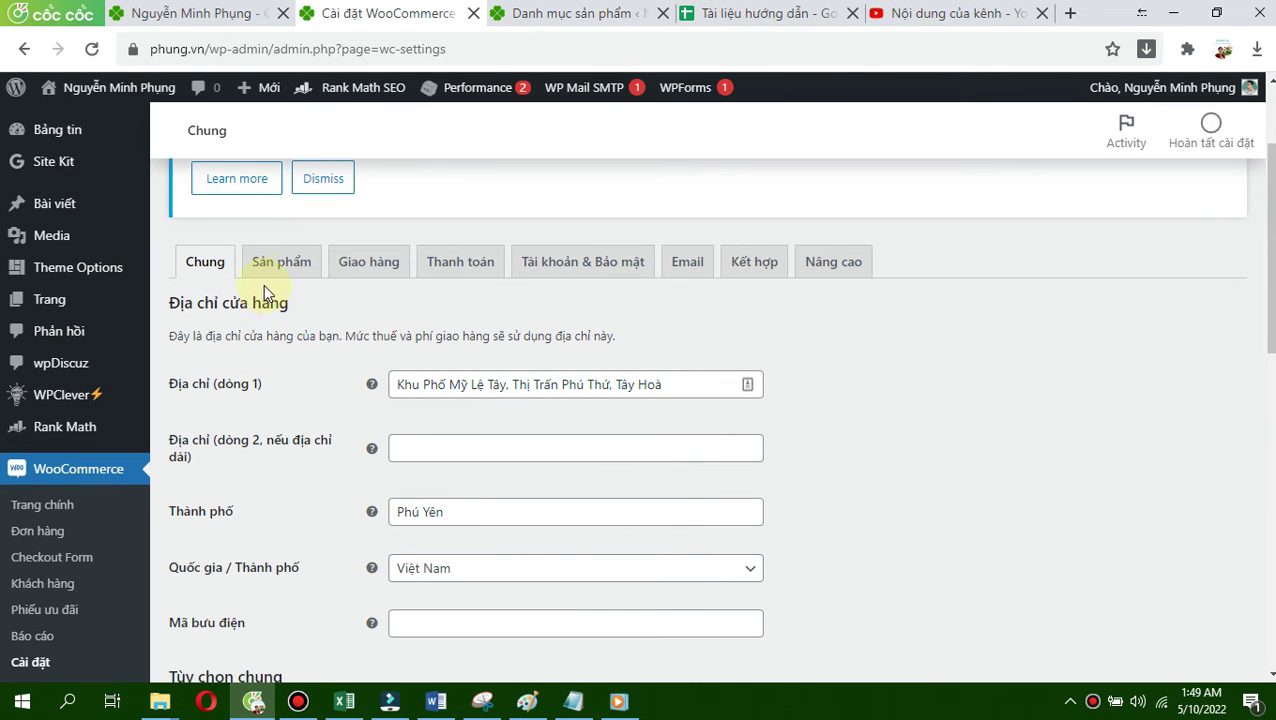
left_click(366, 274)
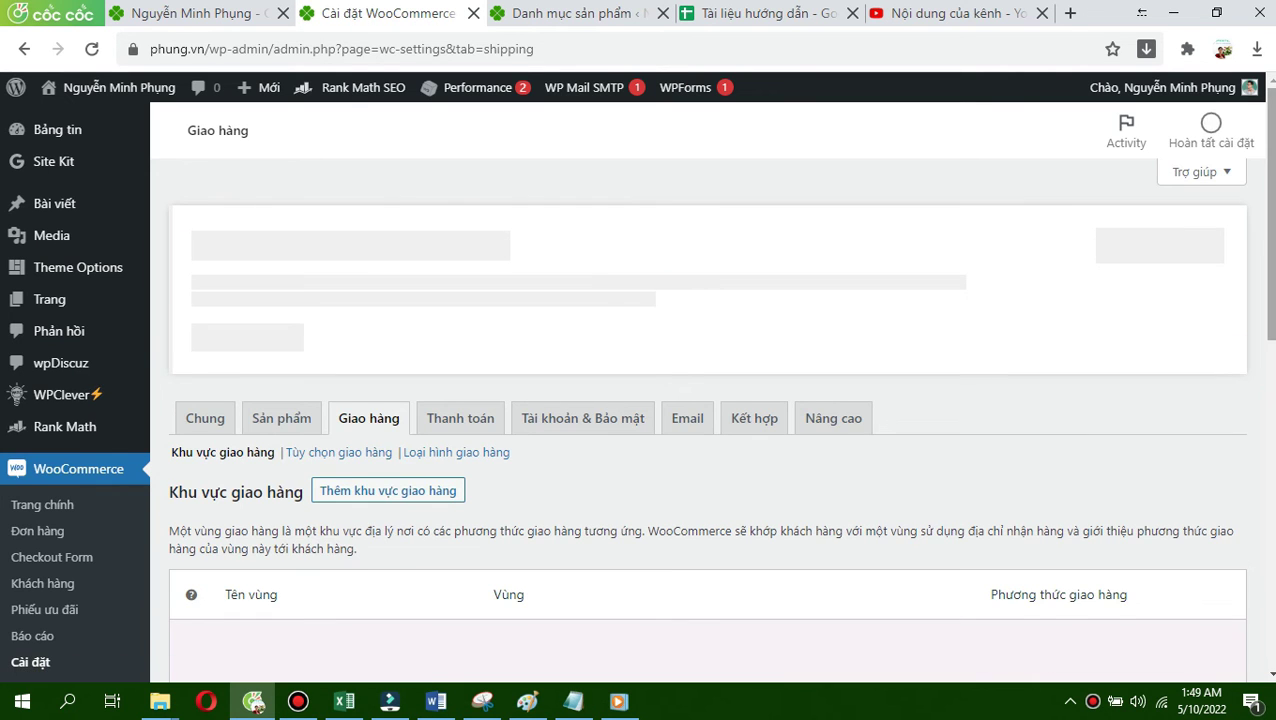
scroll(1148, 456, "down", 5)
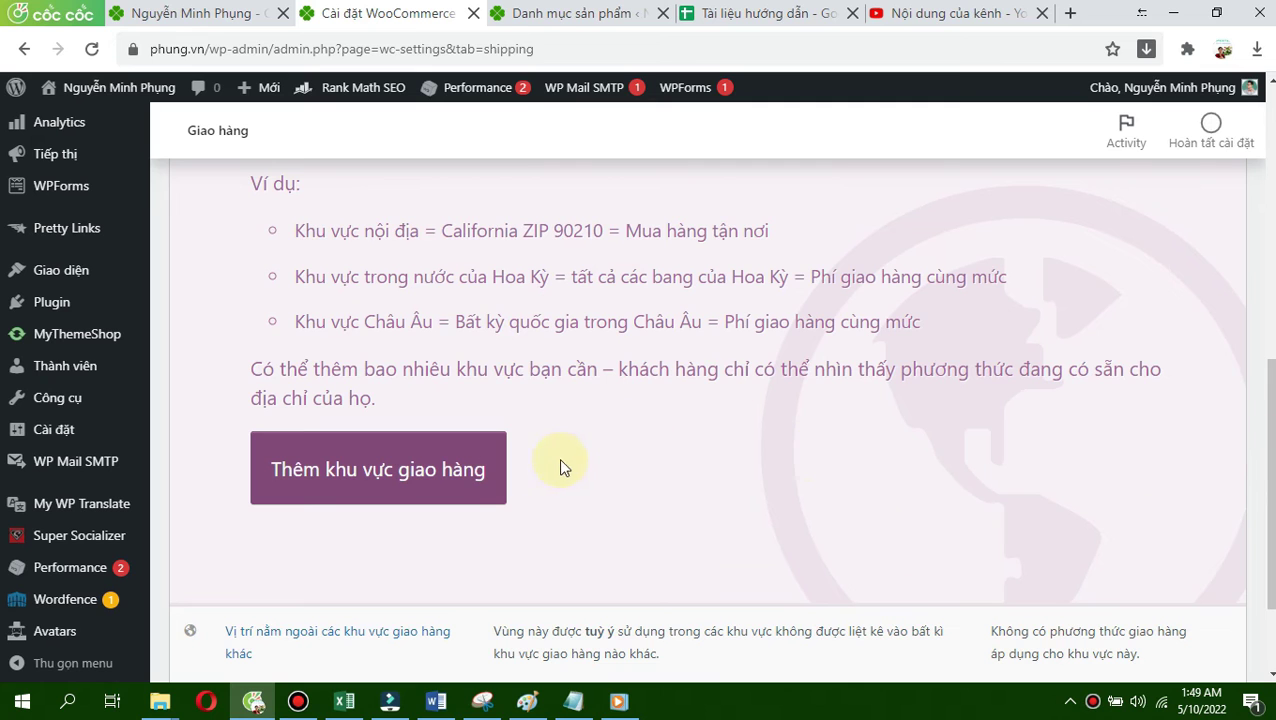
Open the payment settings and check the bank transfer entry among the payment methods.
left_click_drag(1262, 400, 1244, 212)
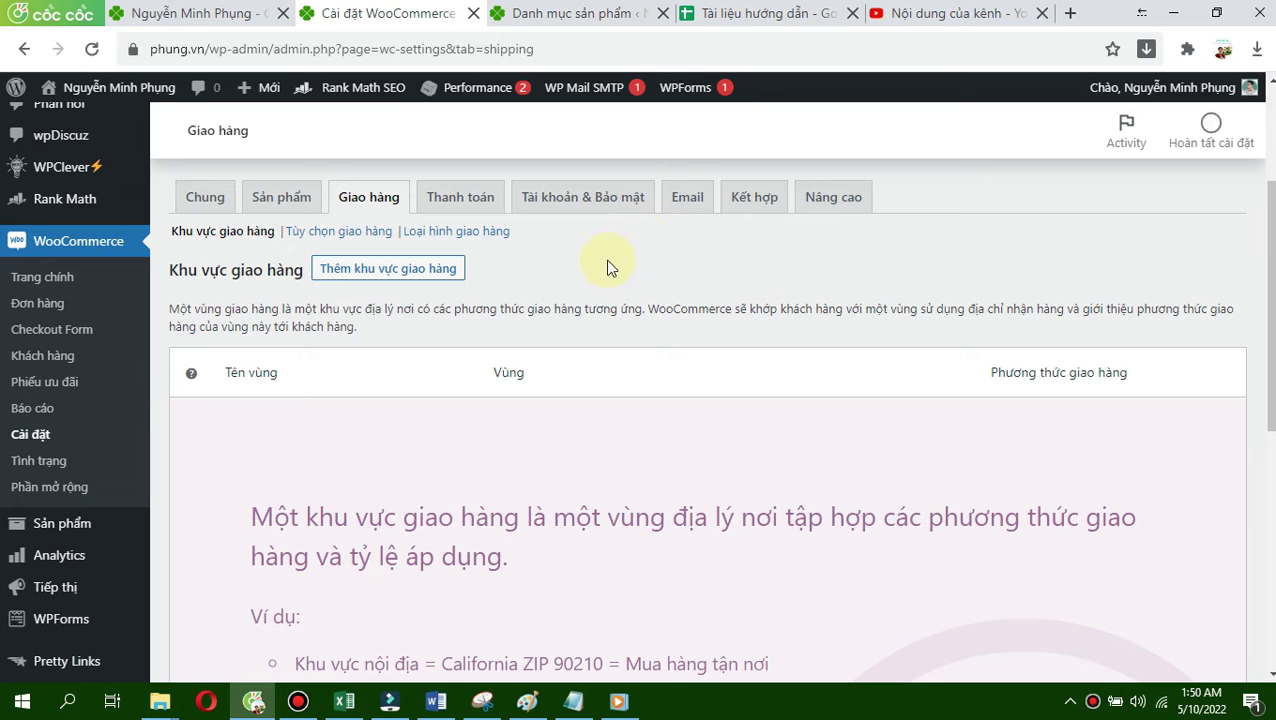
left_click(457, 200)
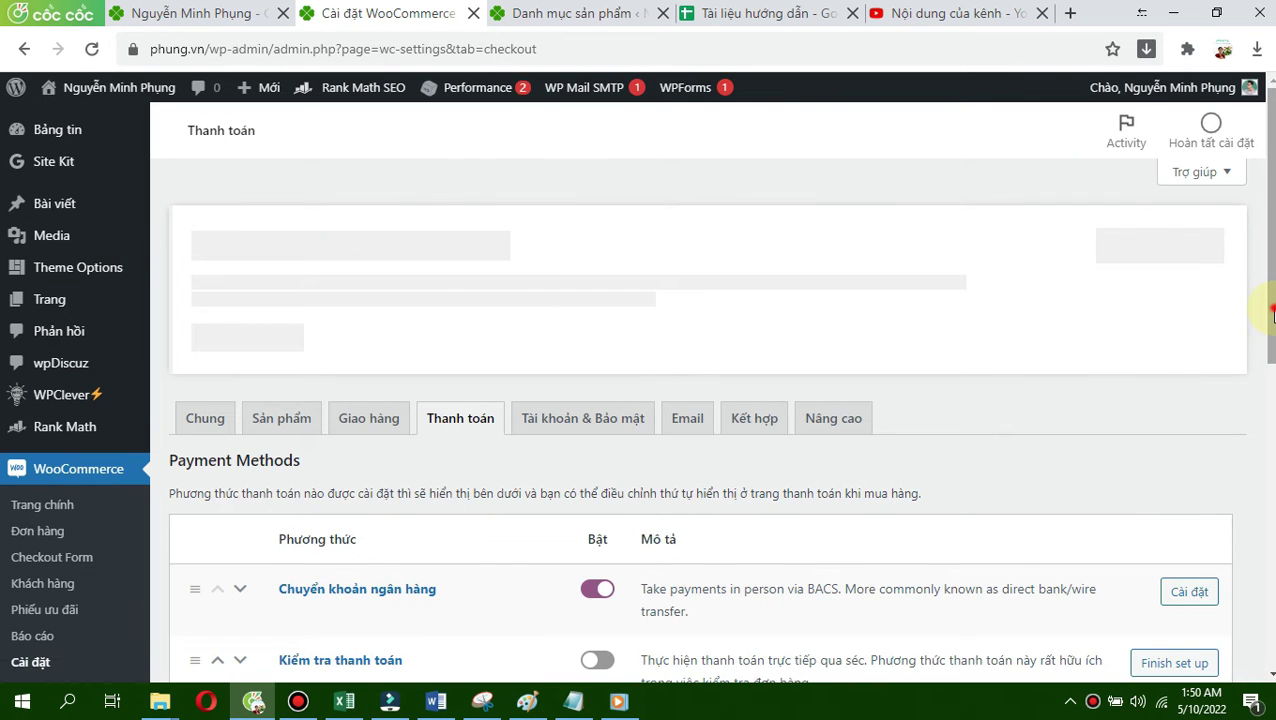
left_click_drag(1268, 292, 1268, 370)
left_click(605, 389)
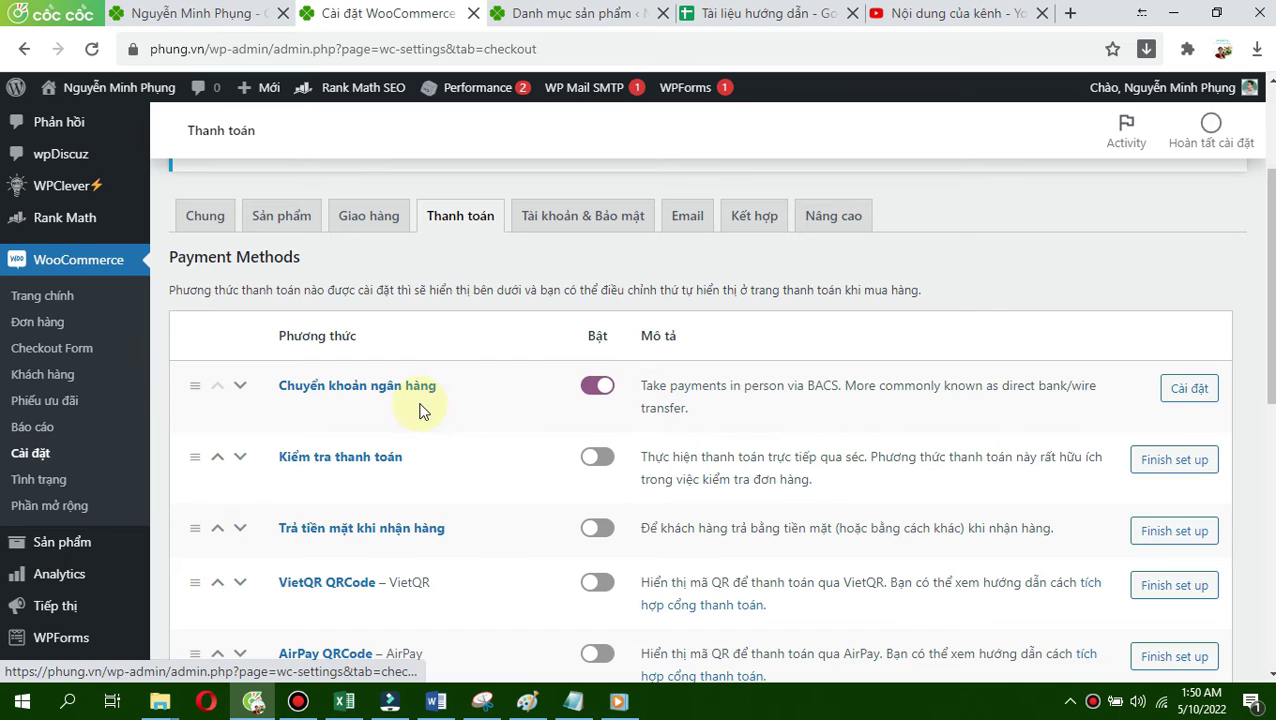
Examine the bank transfer method's description, instructions and account details, try adding a blank account row, and return to the payment methods.
left_click(1202, 391)
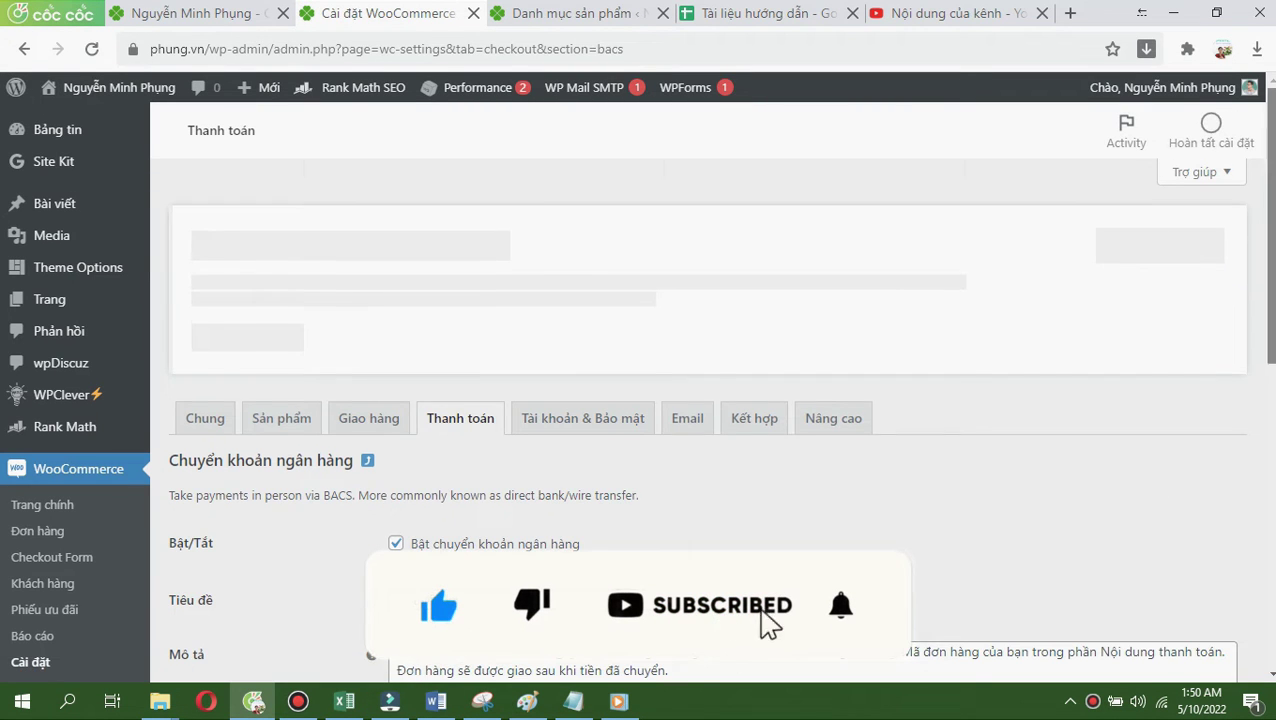
scroll(378, 358, "down", 5)
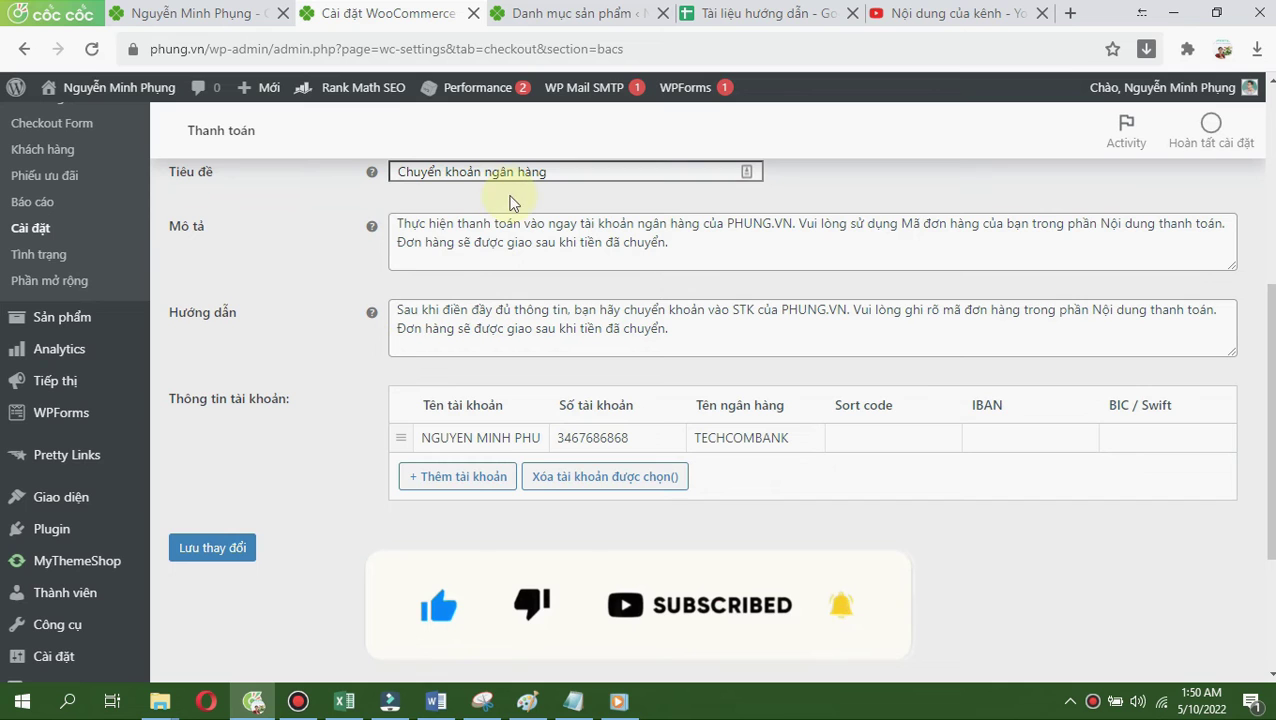
left_click(517, 242)
left_click(517, 313)
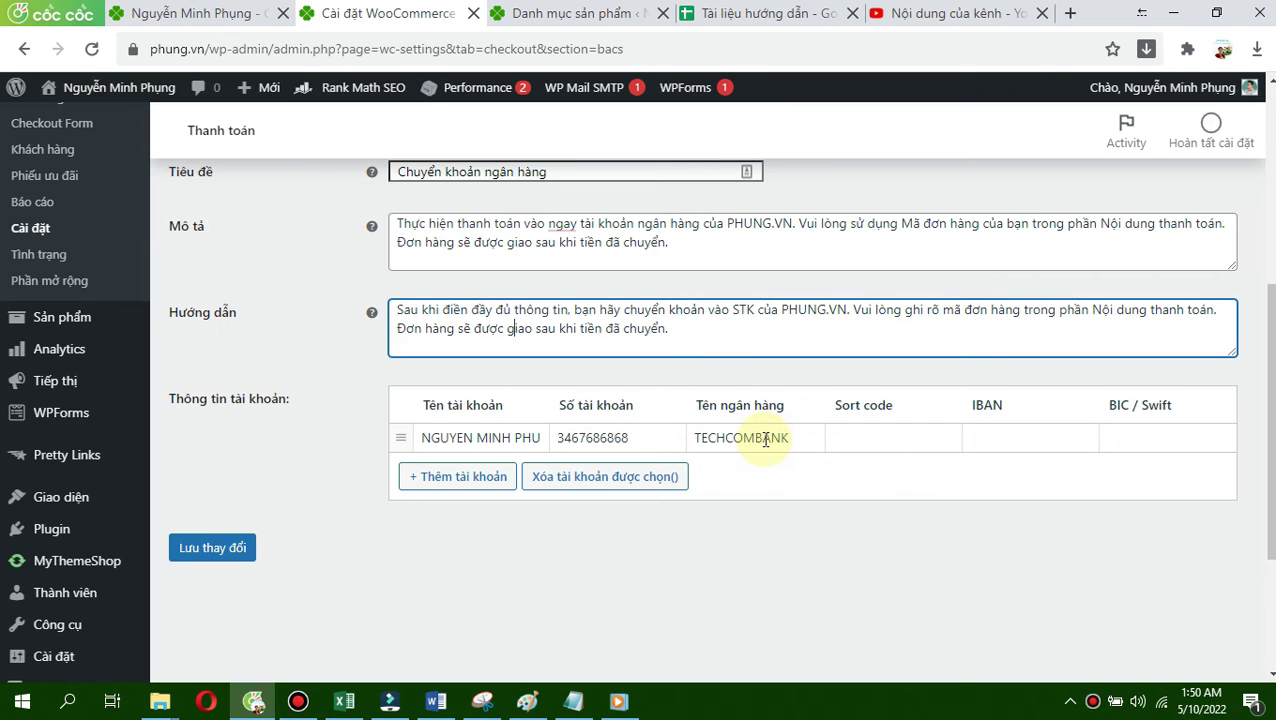
left_click(440, 476)
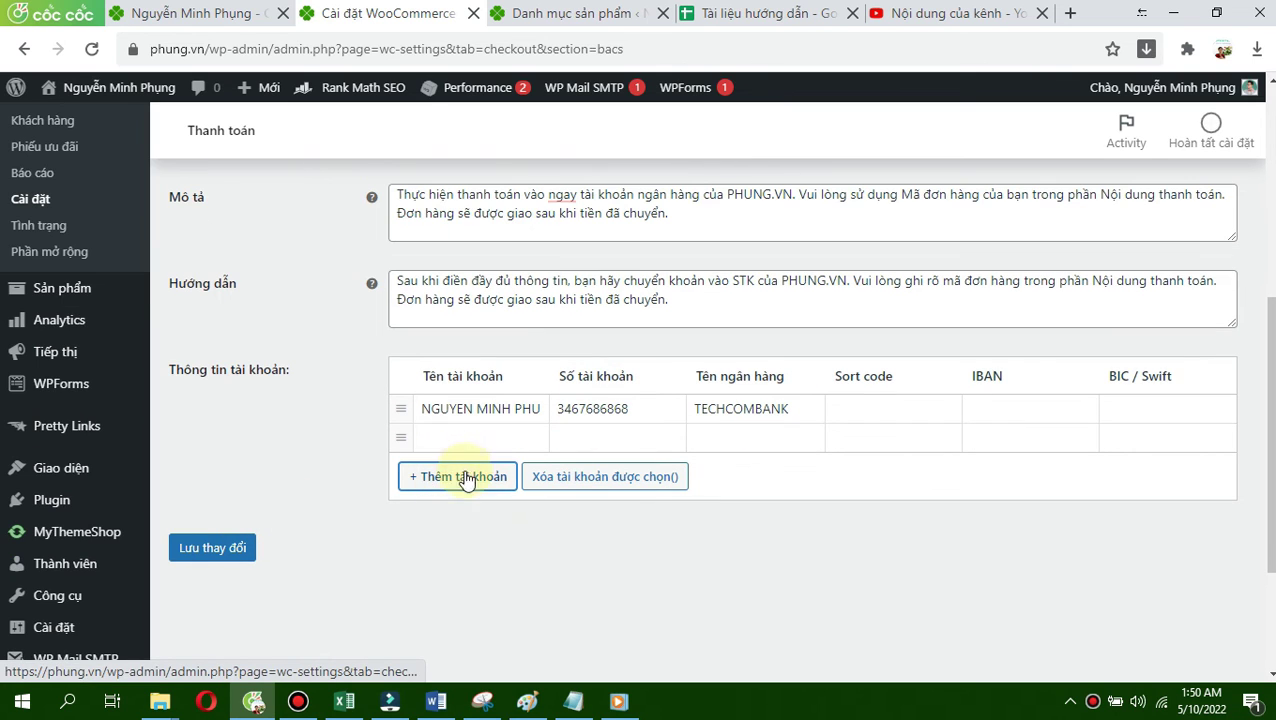
left_click(25, 50)
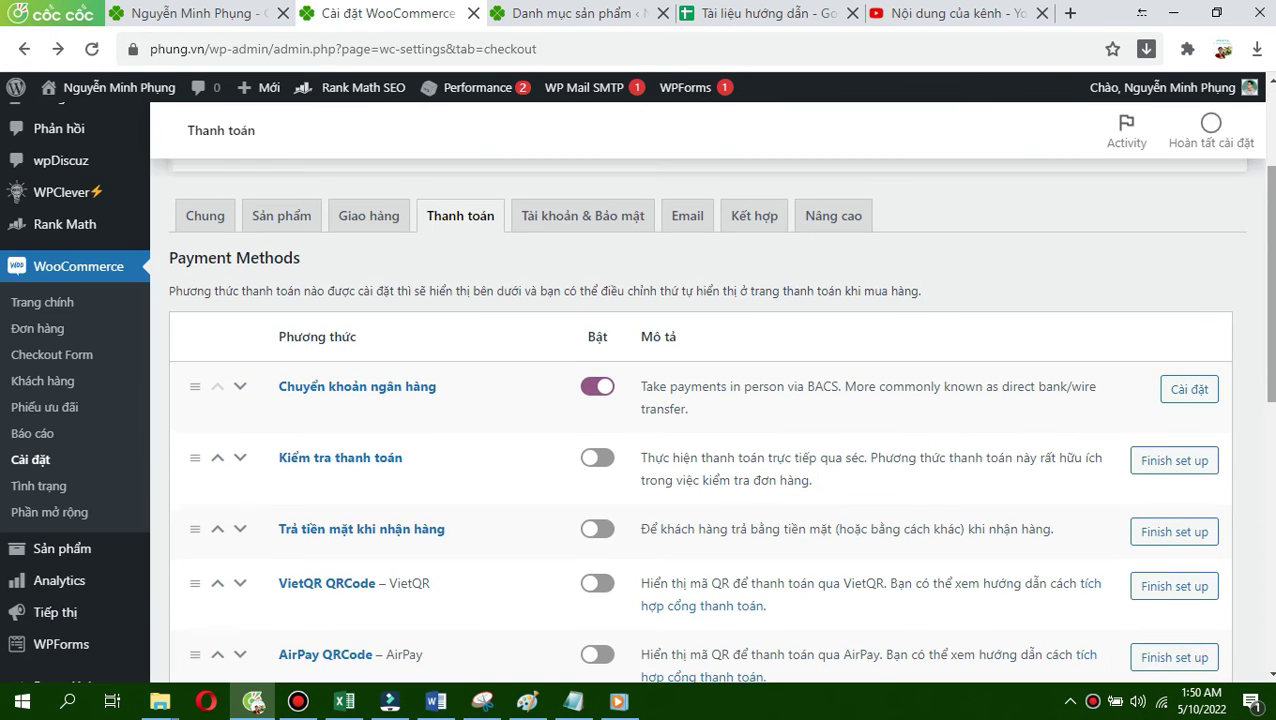
Examine the full list of payment methods, including cash on delivery and the QR code wallets, and which are enabled.
scroll(700, 400, "down", 4)
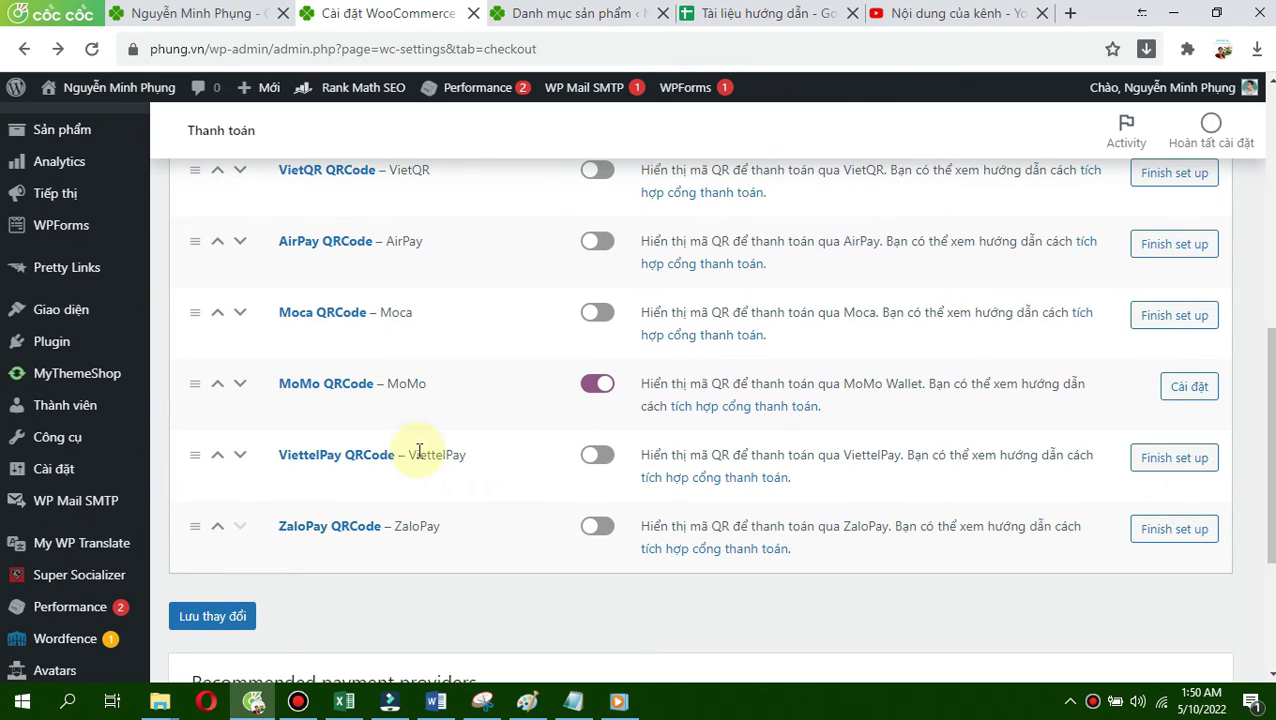
scroll(1265, 507, "up", 3)
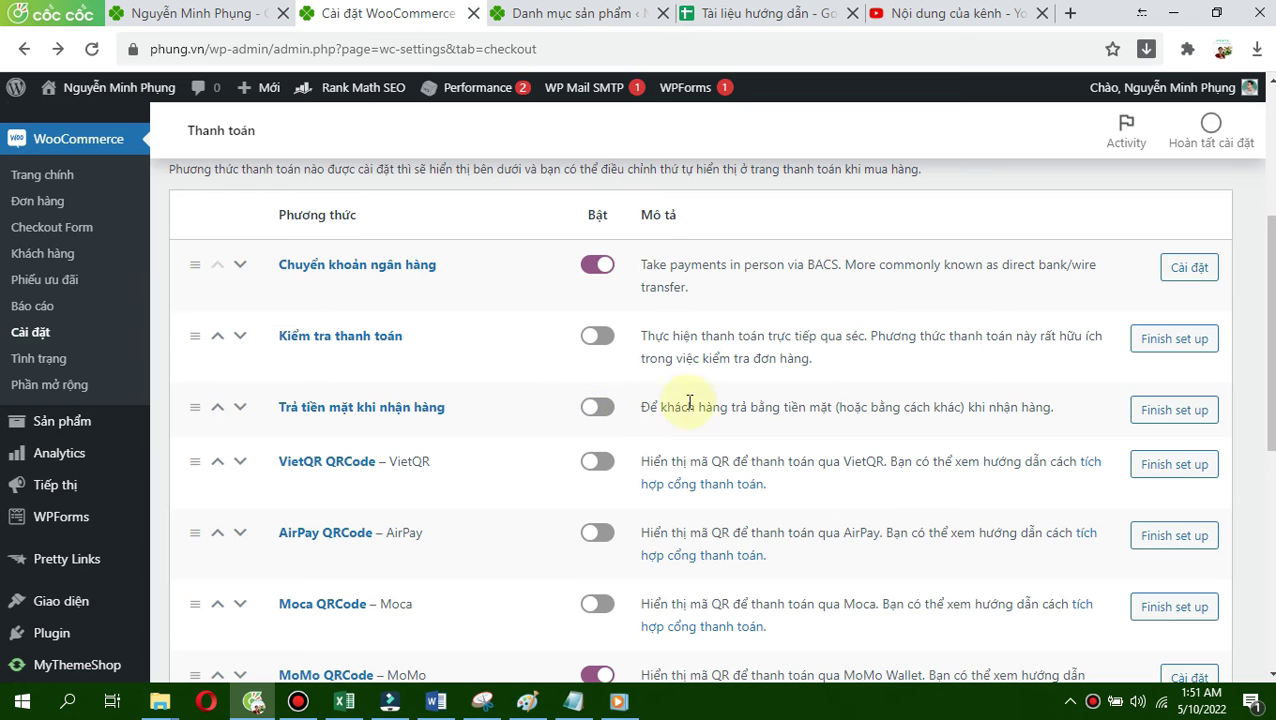
scroll(1264, 330, "down", 1)
scroll(690, 390, "down", 2)
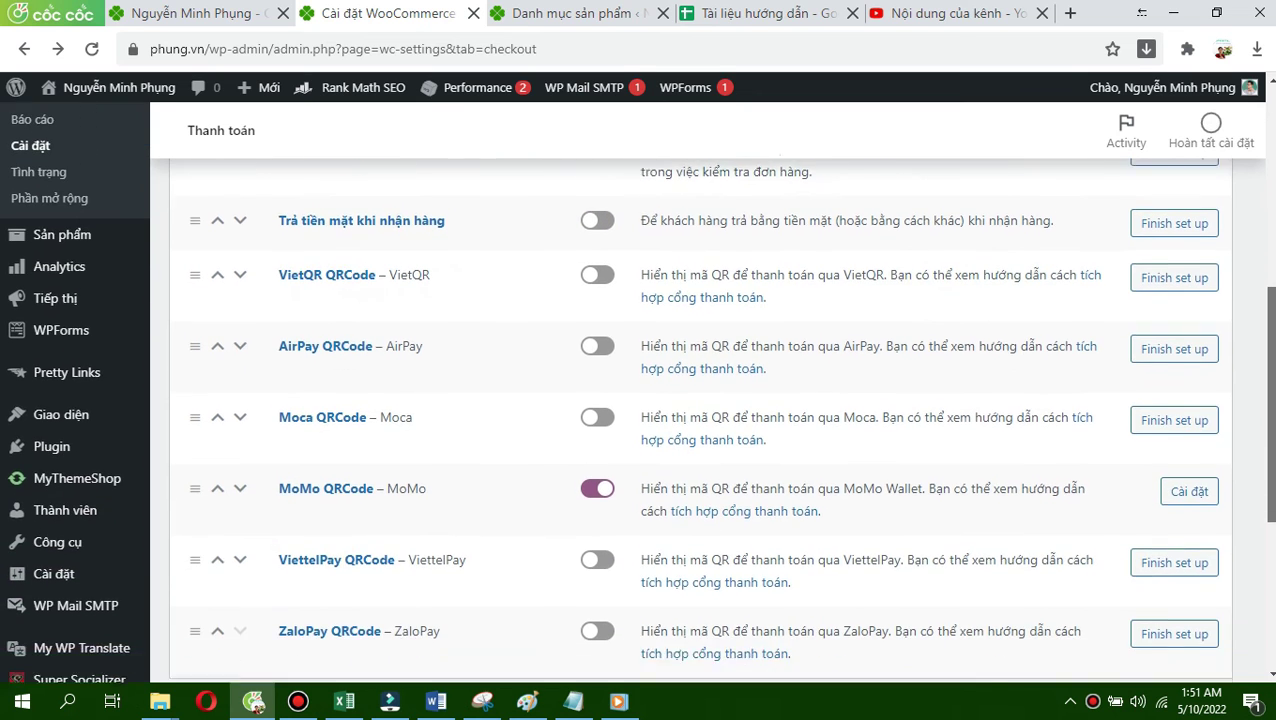
scroll(690, 390, "up", 3)
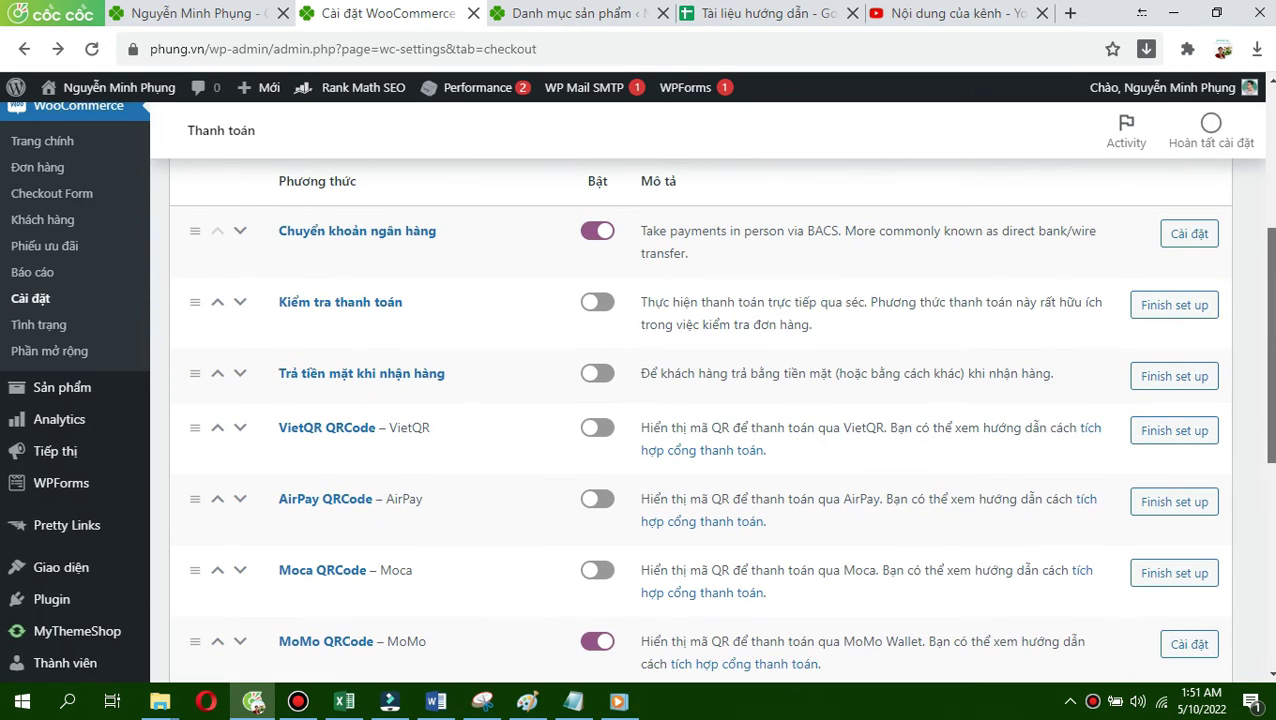
scroll(690, 390, "down", 3)
scroll(690, 390, "up", 1)
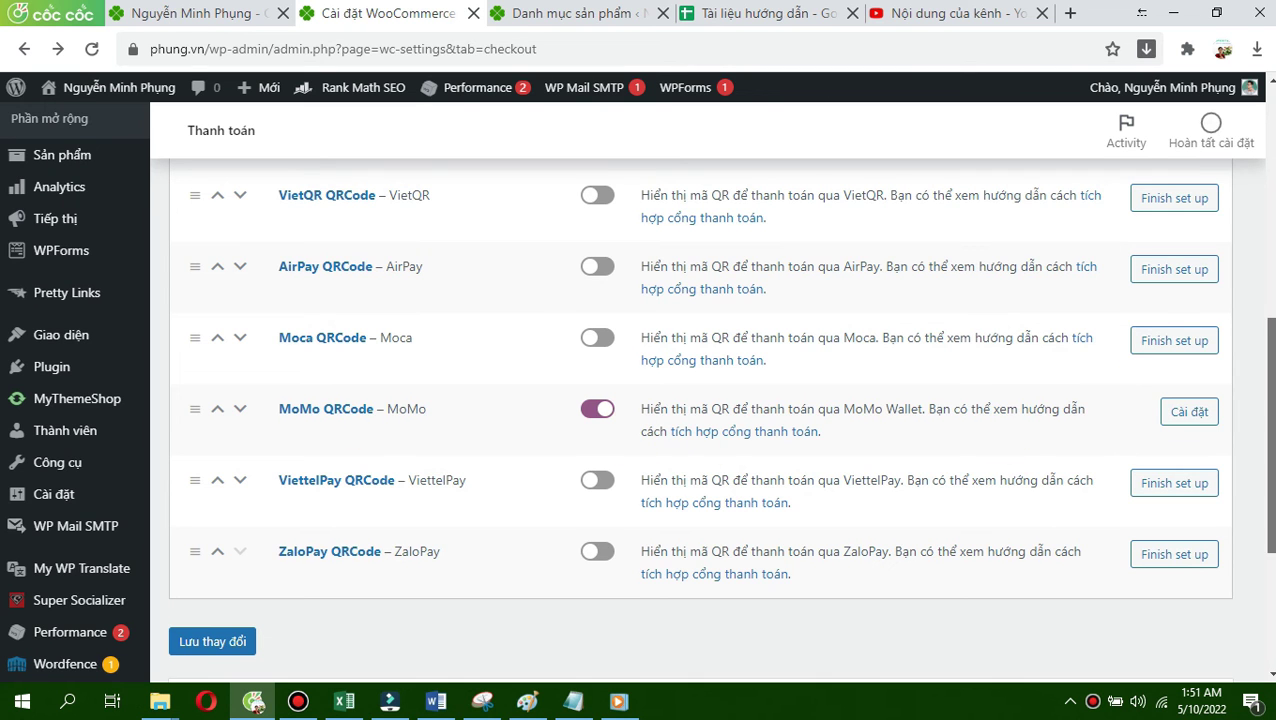
scroll(1270, 430, "down", 2)
scroll(1270, 430, "up", 9)
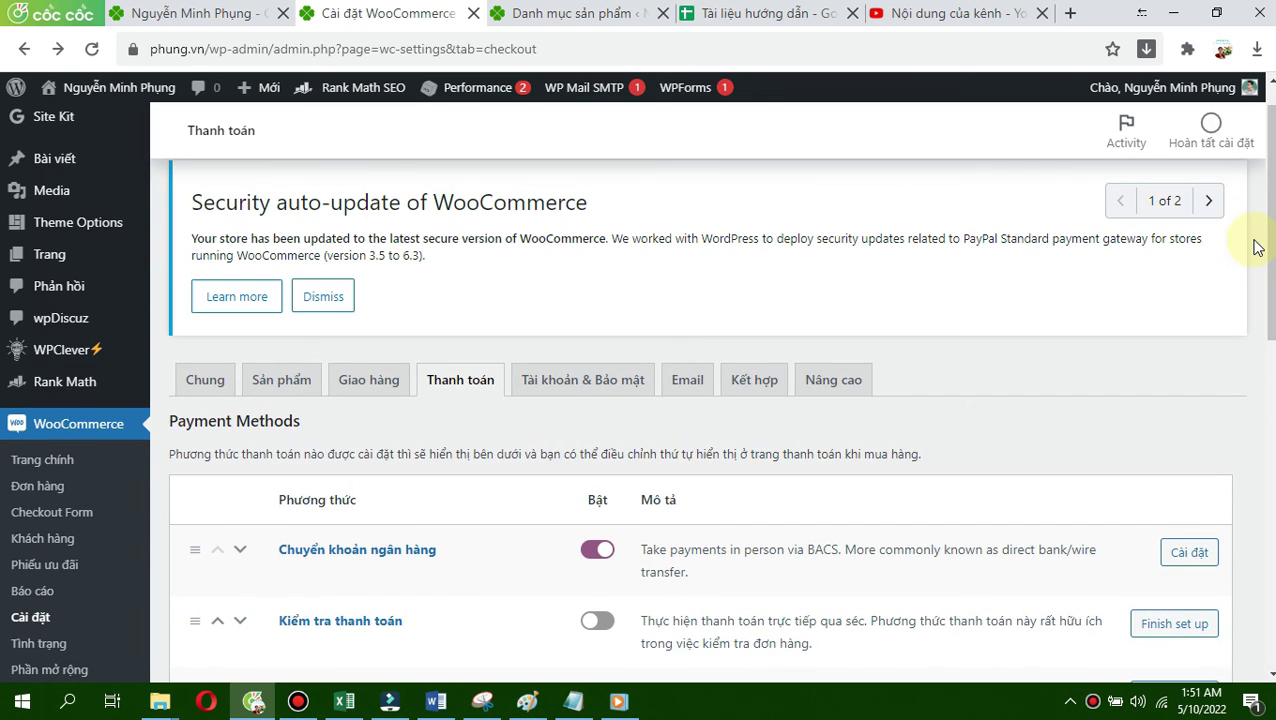
scroll(1262, 240, "down", 3)
scroll(700, 400, "down", 2)
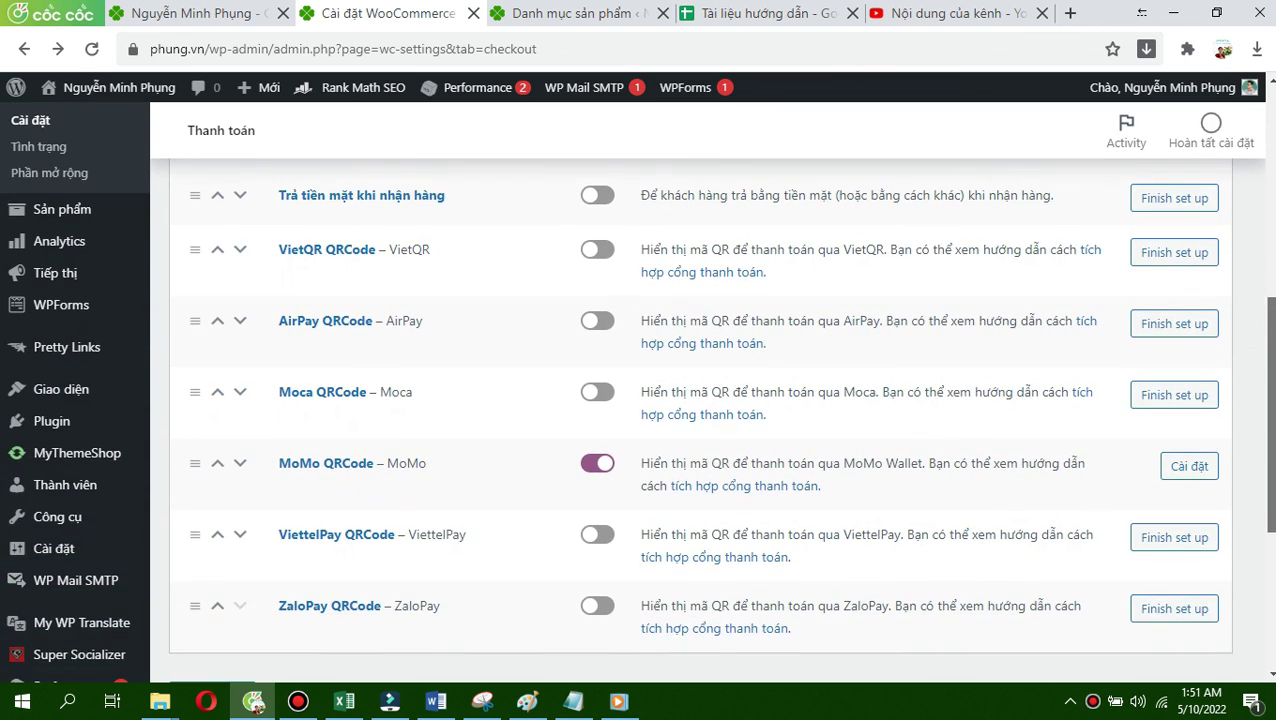
scroll(1270, 490, "down", 2)
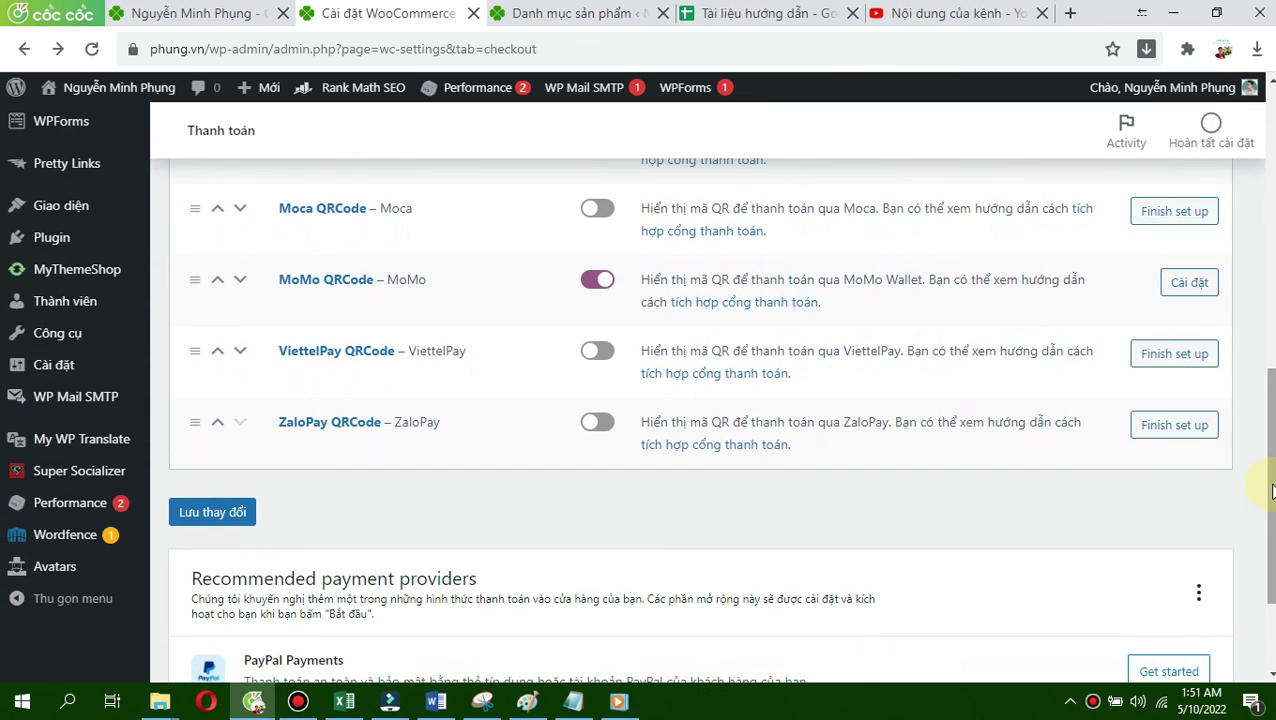